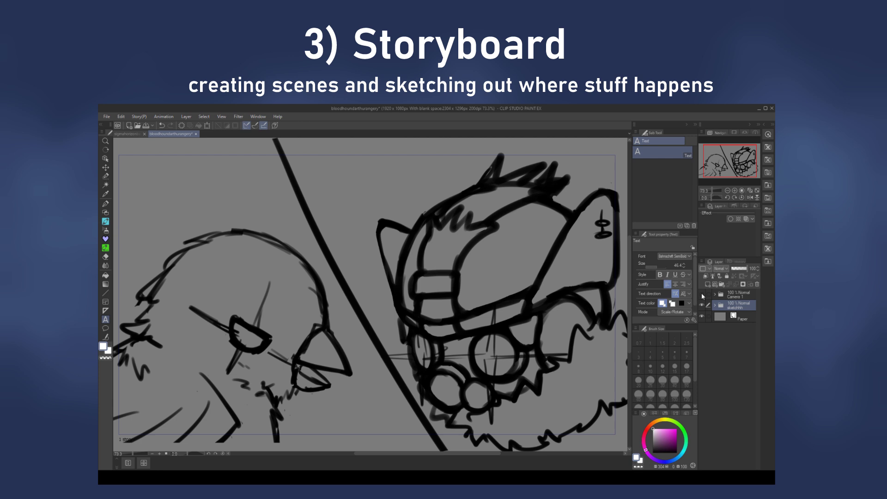
Step: Toggle the visibility of the Camera 1 folder in the storyboard file and in the fight animation
click(701, 293)
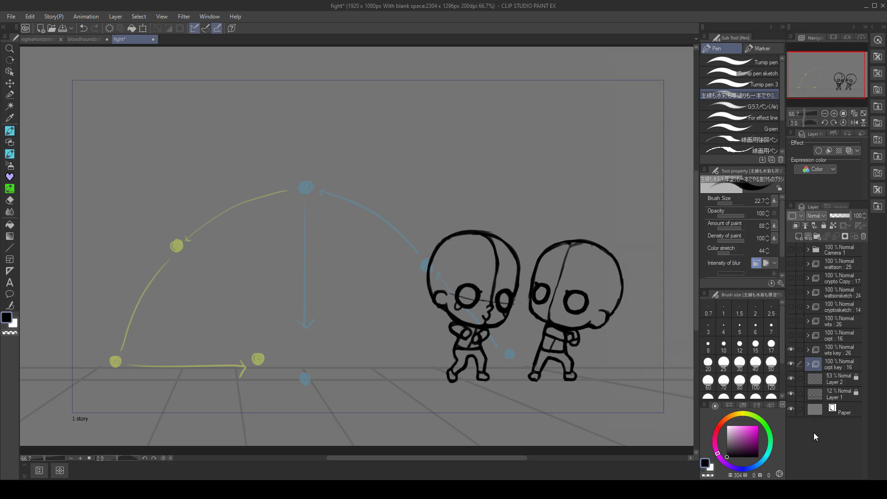
click(790, 250)
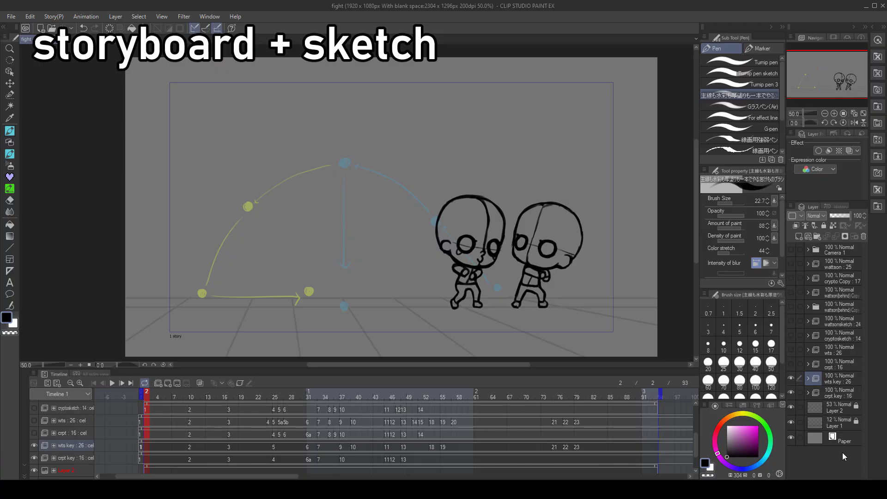
Step: Play the fight animation in its storyboard sketch, detailed sketch and coloured lineart versions
key(space)
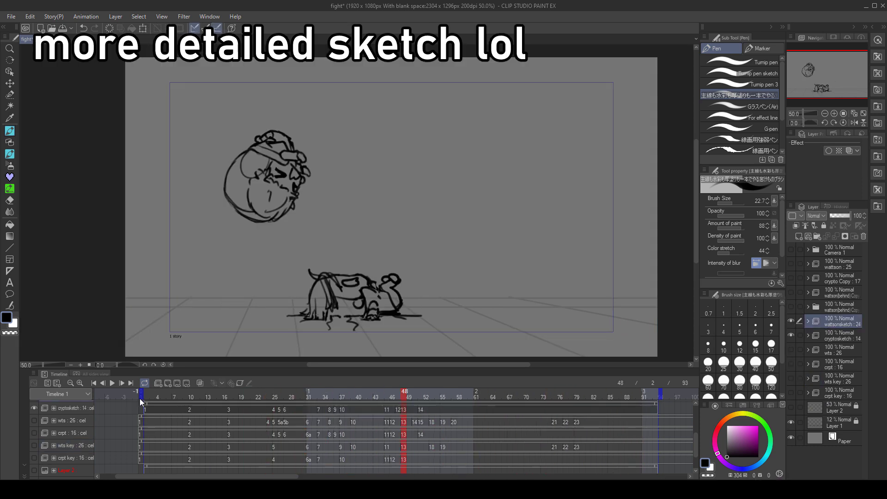
click(148, 399)
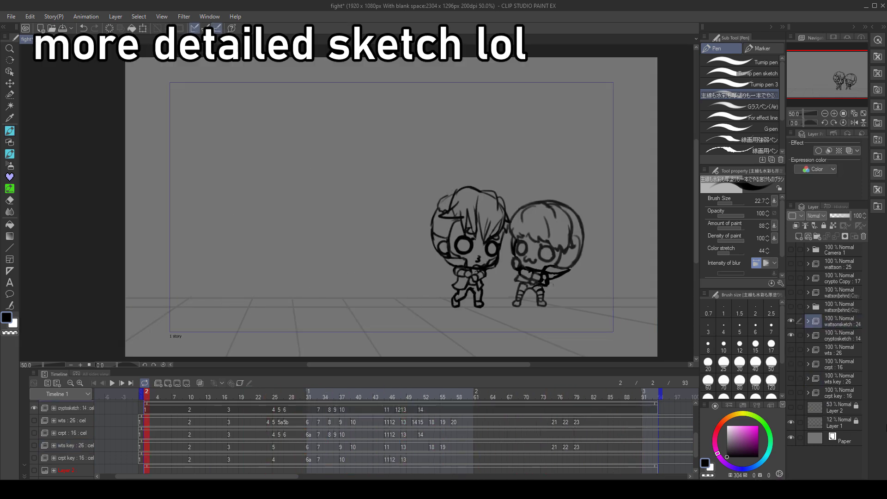
key(space)
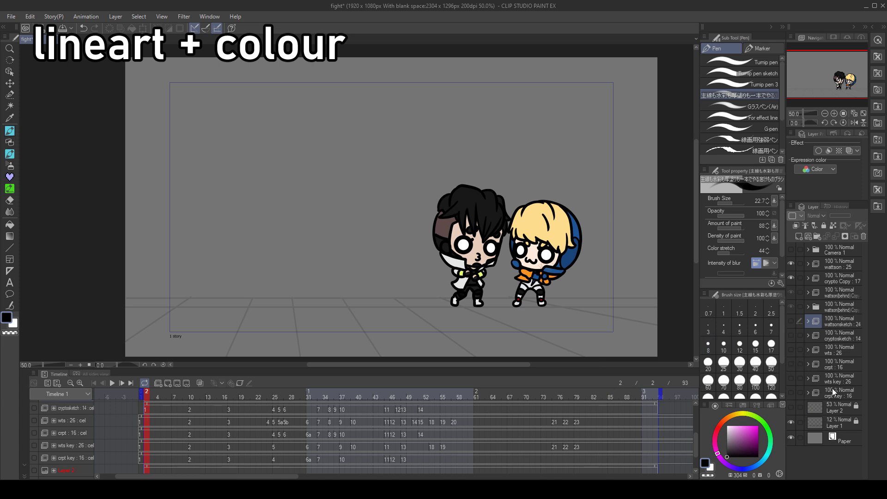
key(space)
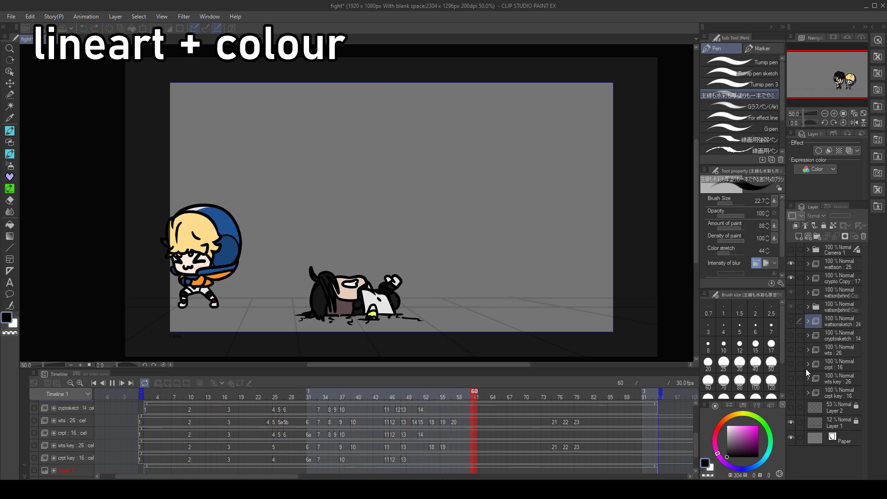
key(space)
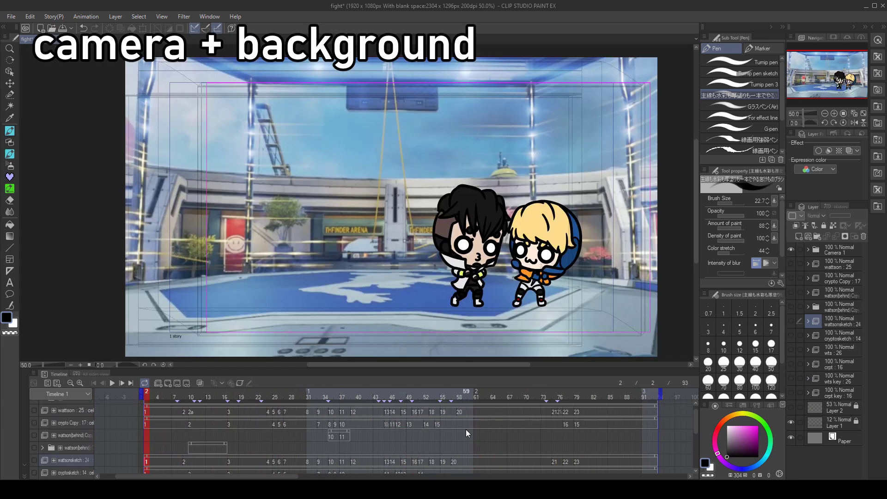
Step: Expand the Camera 1 track in the timeline and play the fight animation with its camera moves and background
scroll(466, 429, up, 1)
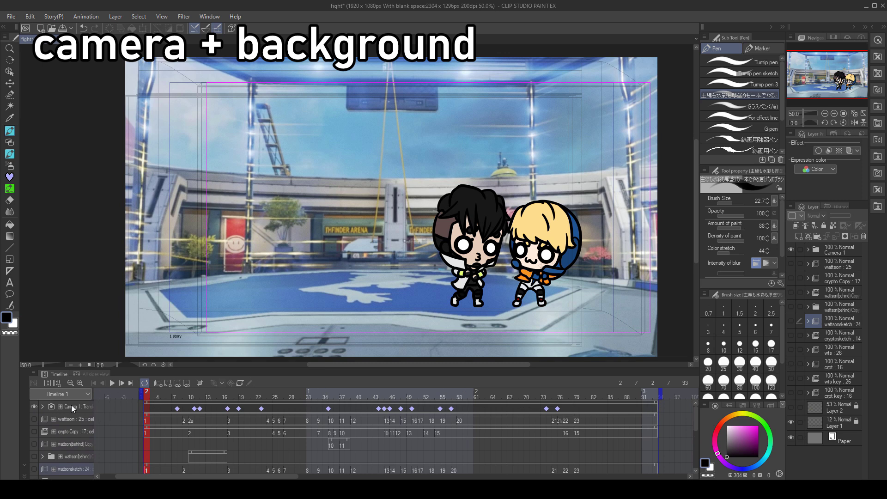
click(43, 406)
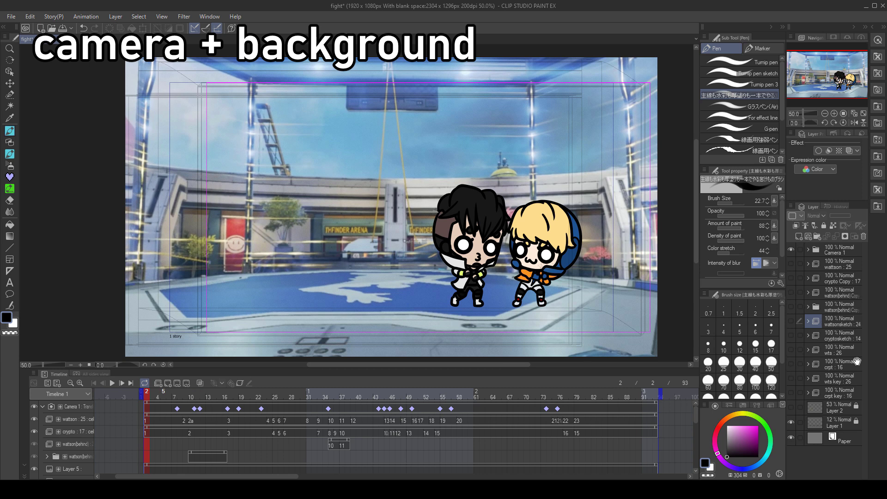
key(space)
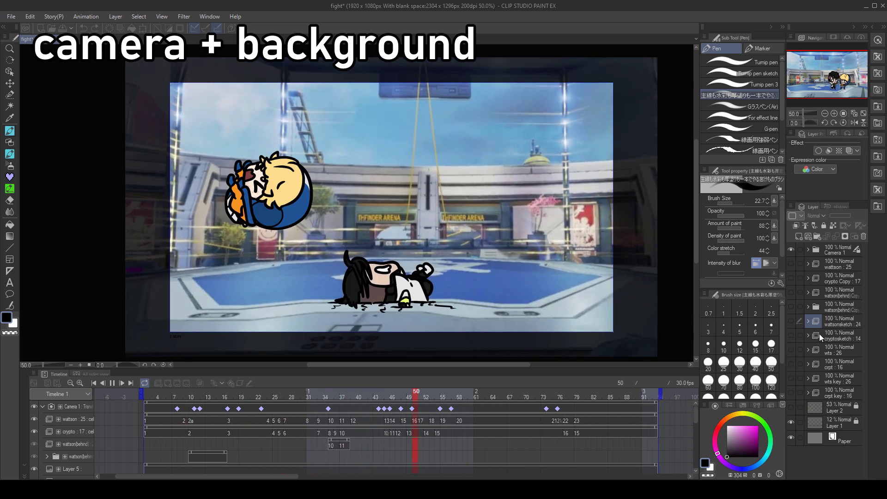
key(space)
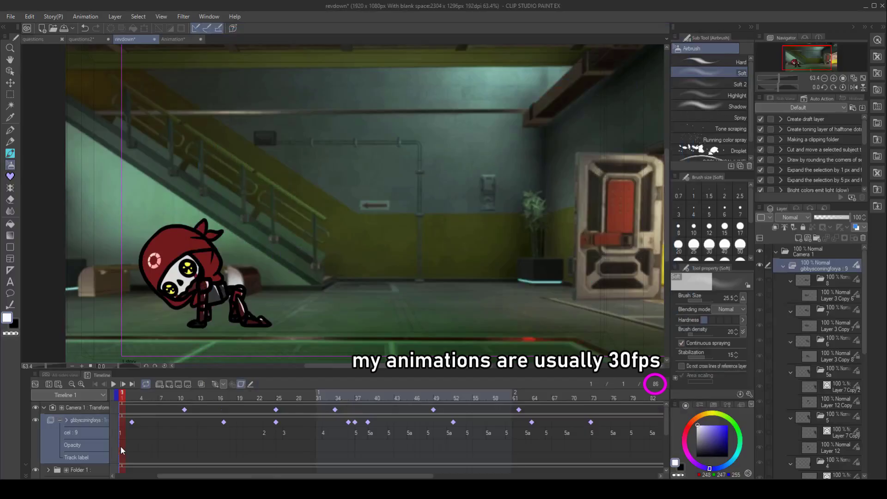
Step: Play the revdown animation and return the playhead to the start of the timeline
key(space)
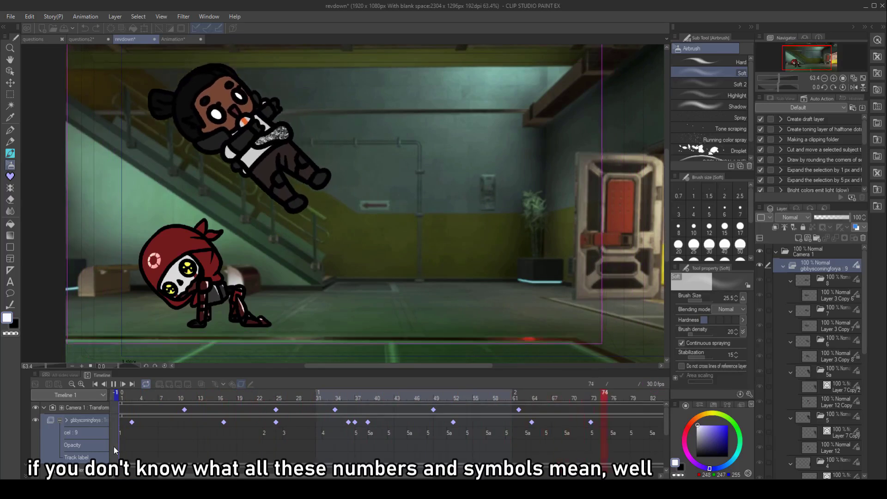
click(266, 398)
click(227, 400)
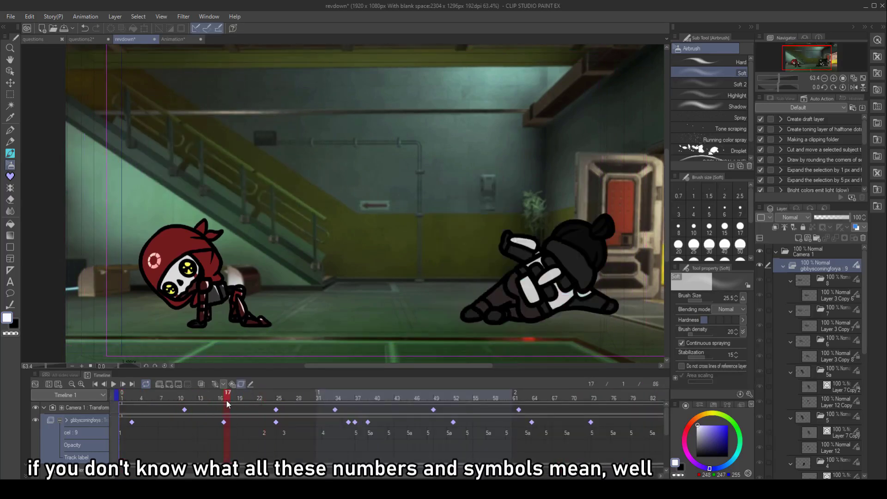
click(123, 398)
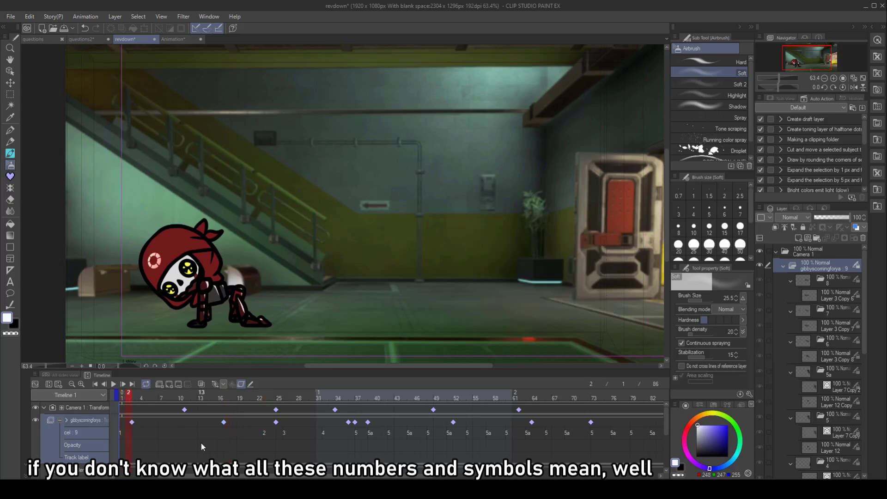
Step: Advance frame by frame through the revdown animation to examine how its numbered cels and transform keyframes move the character
key(Right)
key(Right)
key(Right)
key(Right)
key(Right)
key(Right)
key(Right)
key(Right)
key(Right)
key(Right)
key(Right)
key(Right)
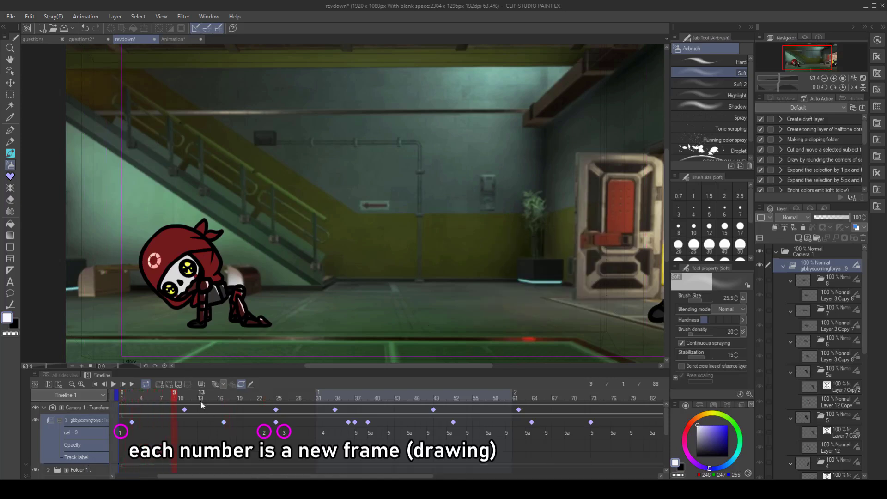
key(Right)
key(Right)
key(Right)
key(Right)
key(Right)
key(Right)
key(Right)
key(Right)
key(Right)
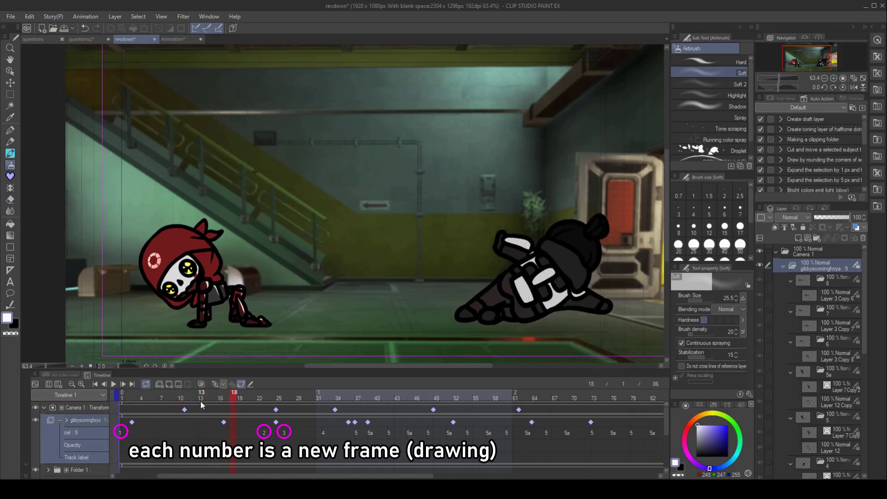
key(Right)
key(Right)
key(Right)
key(Right)
key(Right)
key(Right)
key(Right)
key(Right)
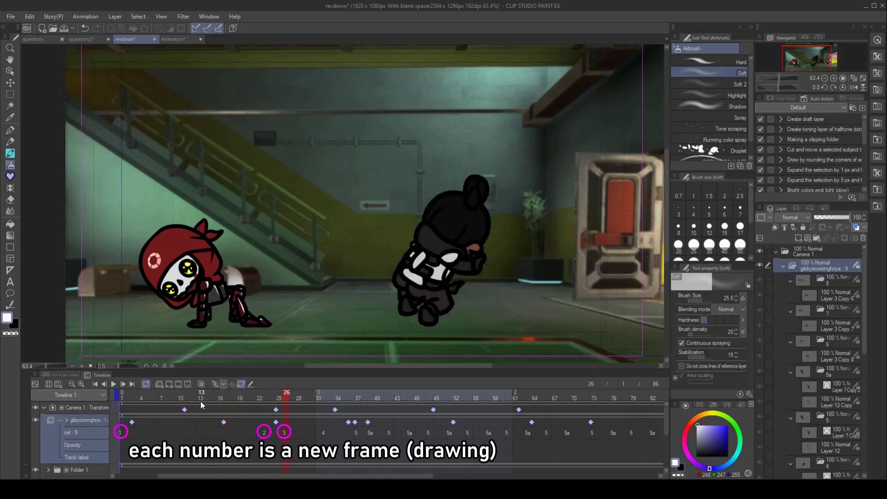
key(Right)
key(Right)
key(Right)
key(Right)
key(Right)
key(Right)
key(Right)
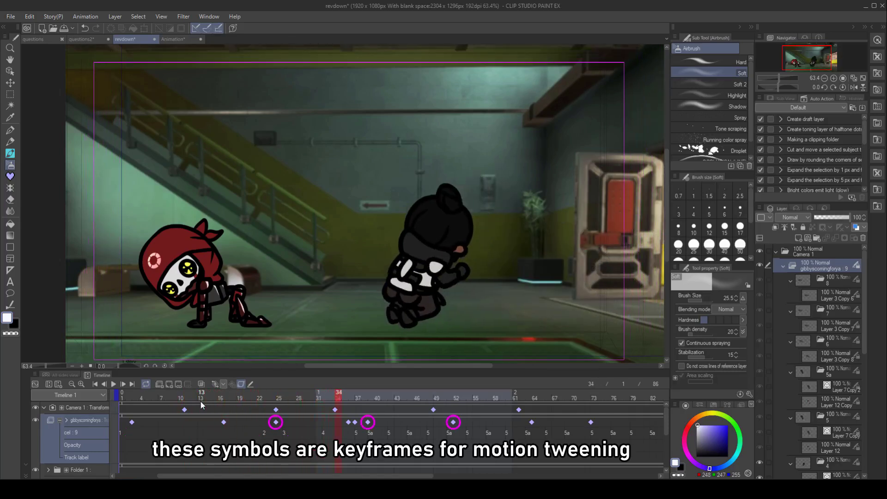
key(Right)
key(Right)
key(Right)
key(Right)
key(Right)
key(Right)
key(Right)
key(Right)
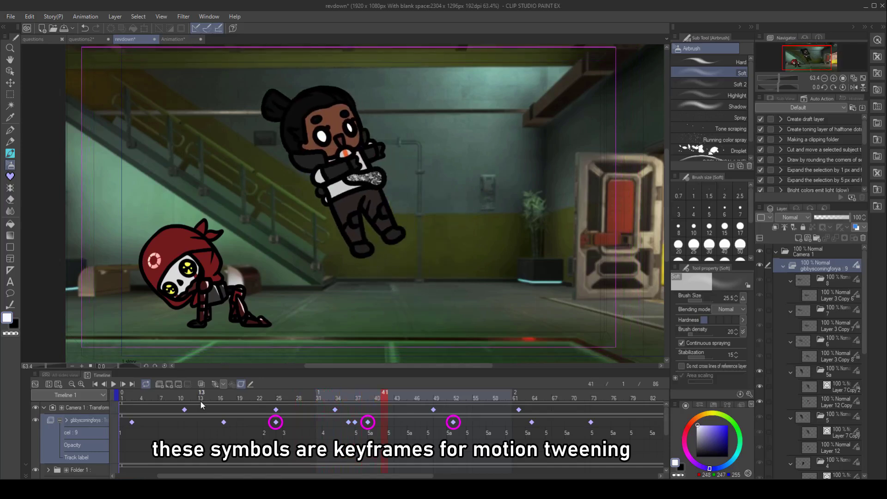
key(Right)
key(Right)
key(Right)
key(Right)
key(Right)
key(Right)
key(Right)
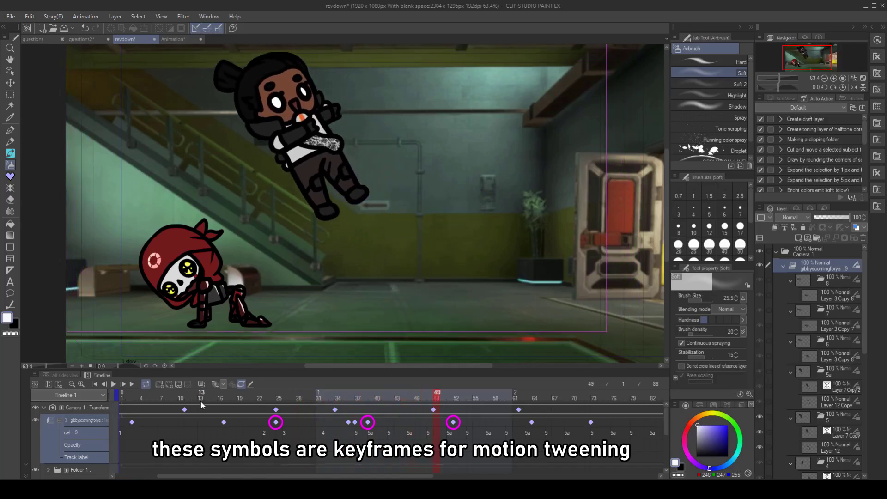
key(Right)
key(Right)
key(Right)
key(Right)
key(Right)
key(Right)
key(Right)
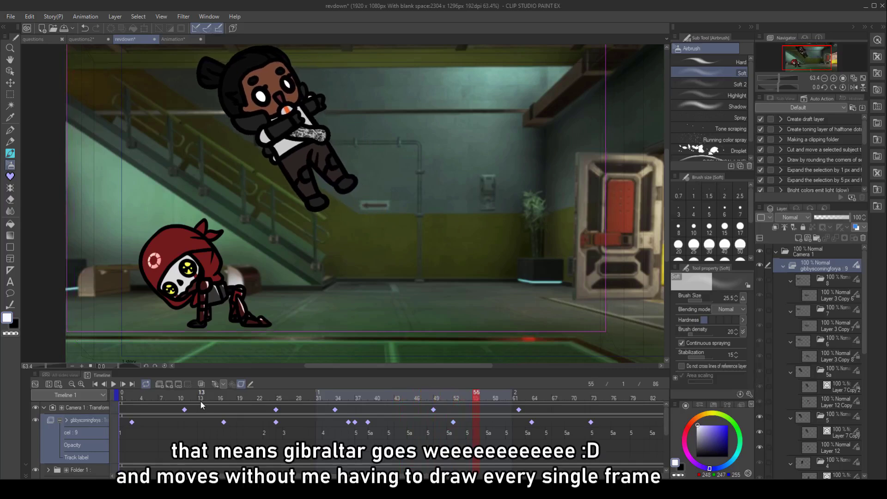
key(Right)
key(Right)
key(Right)
key(Right)
key(Right)
key(Right)
key(Right)
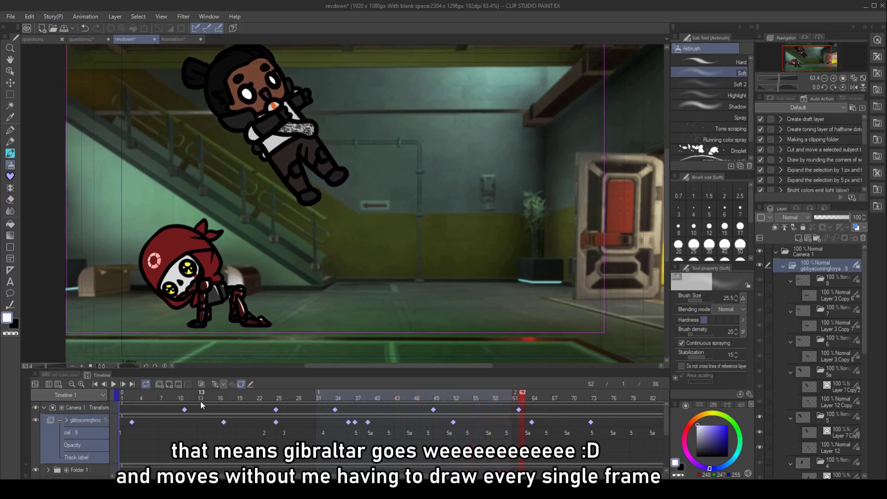
key(Right)
key(Right)
key(Right)
key(Right)
key(Right)
key(Right)
key(Right)
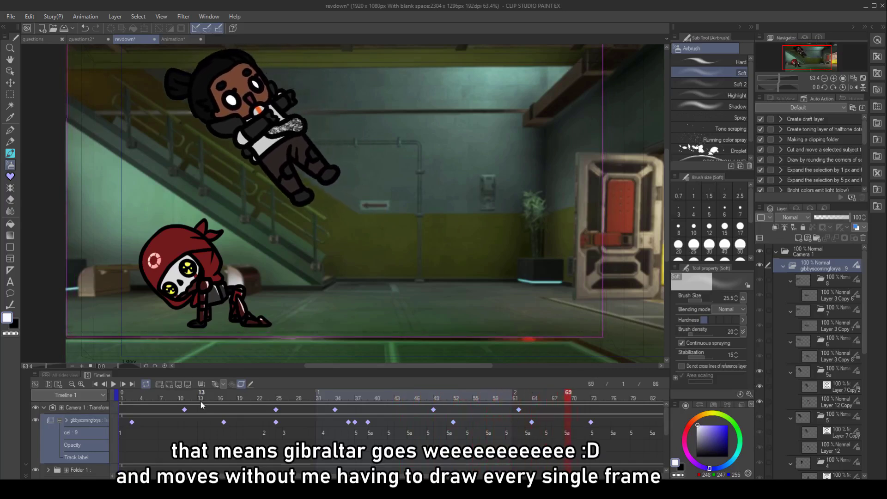
key(Right)
key(Right)
key(Right)
key(Right)
key(Right)
key(Right)
key(Right)
key(Right)
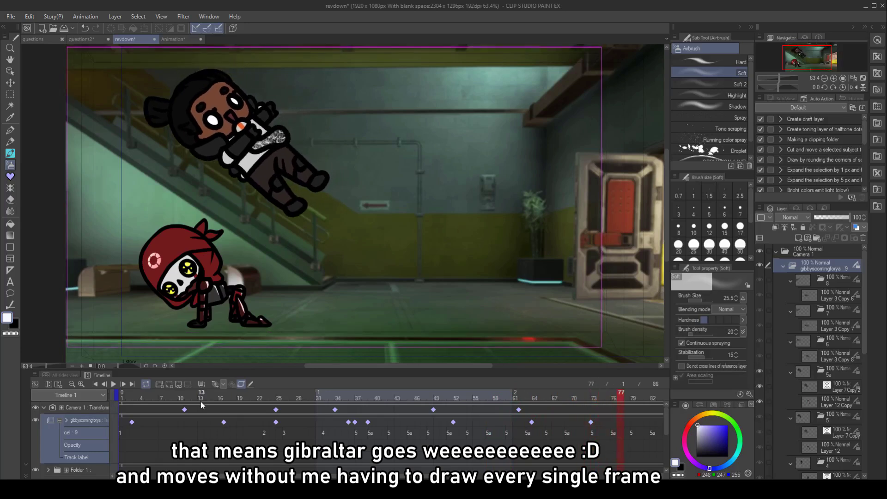
key(Right)
key(Right)
key(Right)
key(Right)
key(Right)
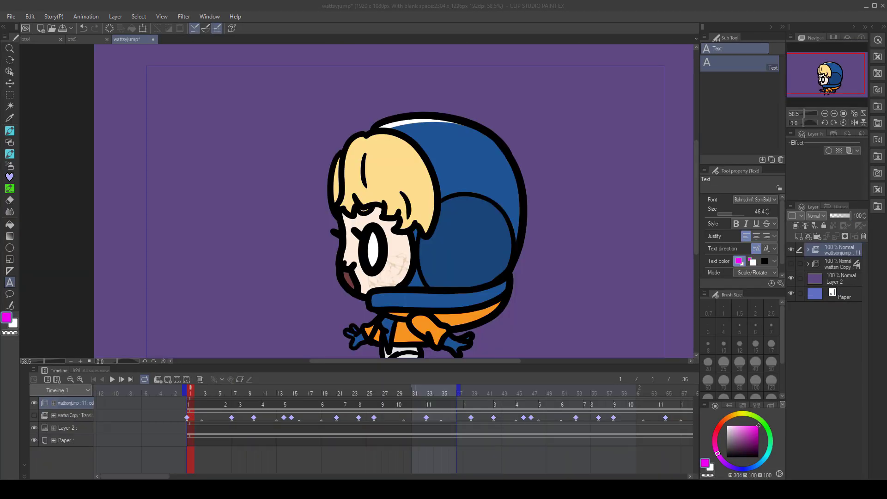
Step: Play the wattsyjump animation without motion tweening
key(space)
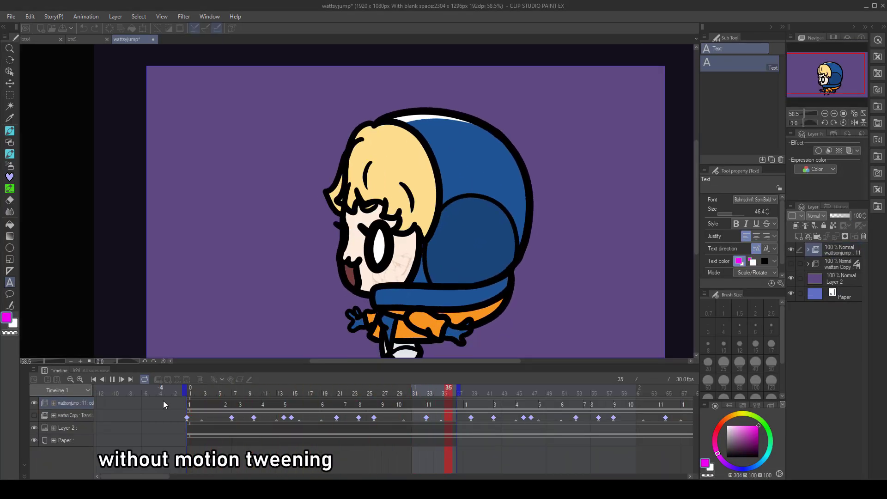
key(space)
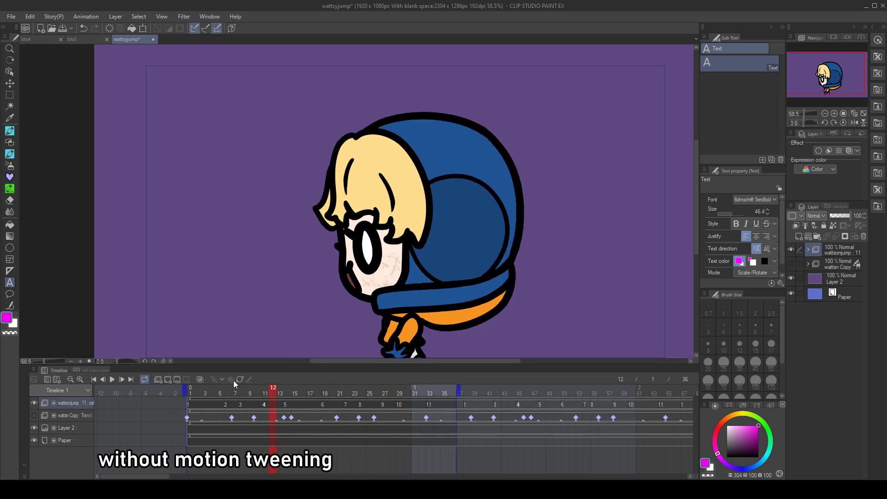
Step: Enable keyframes on the wattsonjump layer and play its motion-tweened animation from frame 1
click(242, 379)
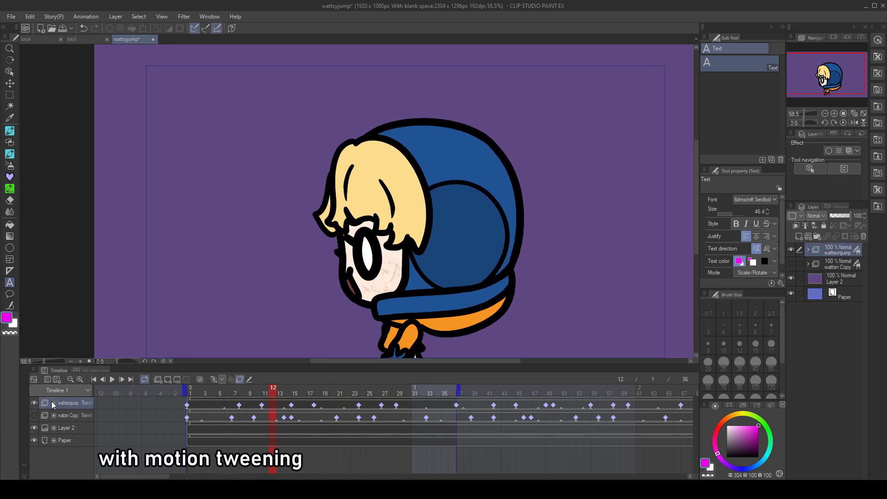
click(54, 403)
click(146, 396)
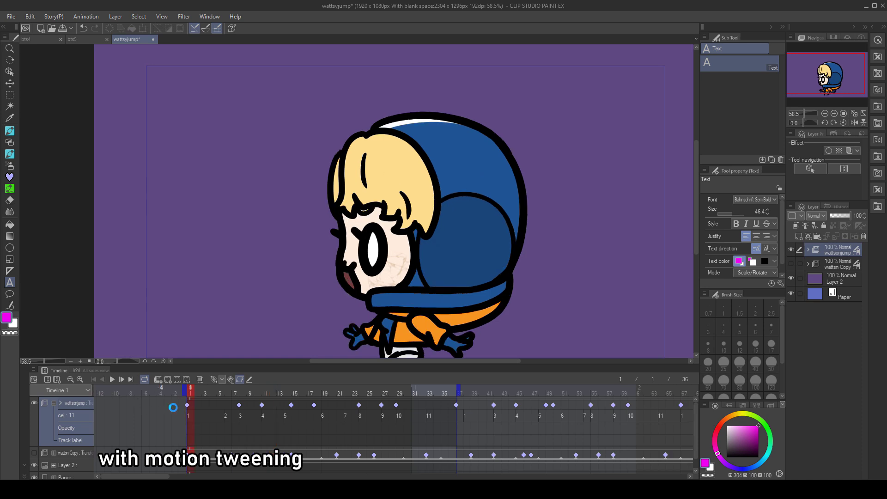
key(space)
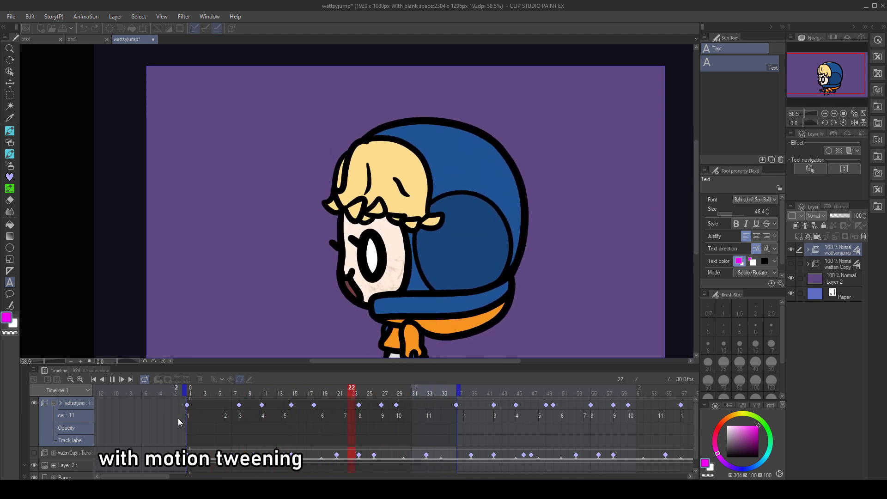
key(space)
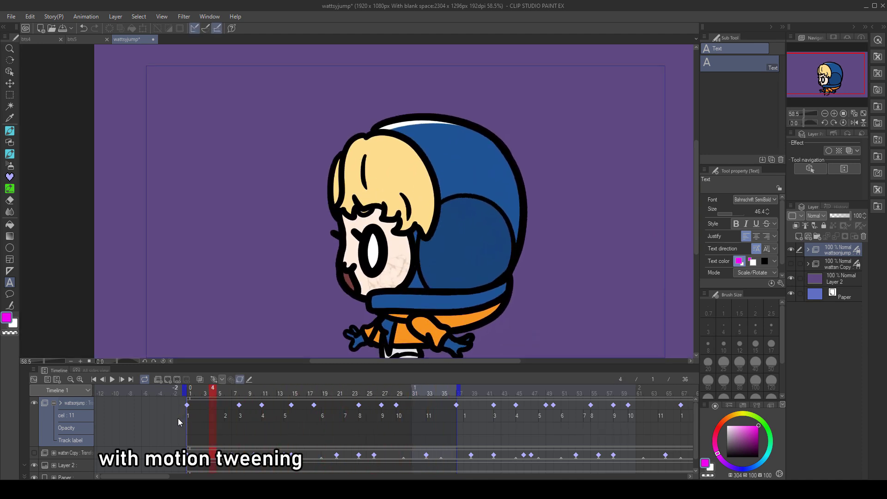
Step: Advance frame by frame from frame 4 to the end of the wattsyjump animation to examine the motion tweening
click(198, 418)
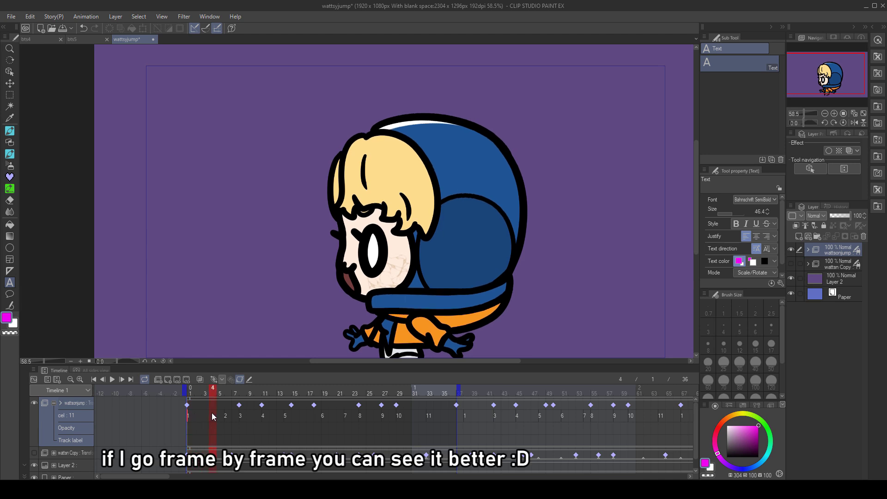
key(Right)
key(Right)
key(Right)
key(Right)
key(Right)
key(Right)
key(Right)
key(Right)
key(Right)
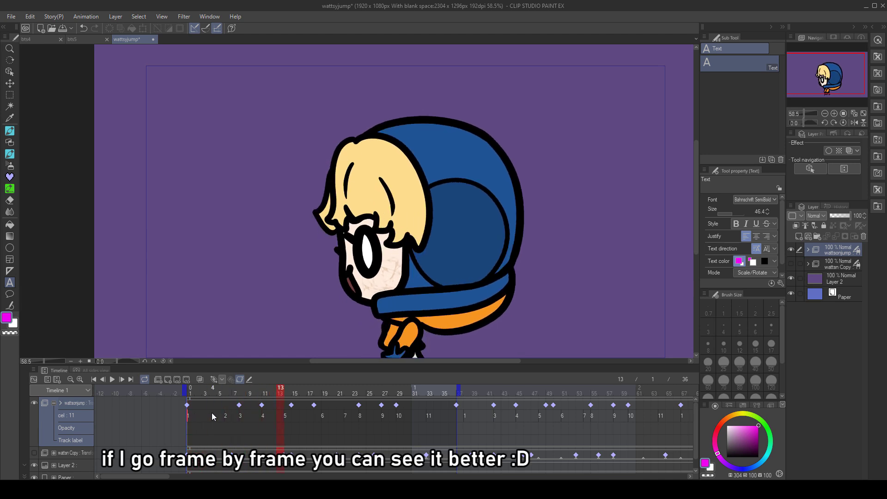
key(Right)
key(Right)
key(Right)
key(Right)
key(Right)
key(Right)
key(Right)
key(Right)
key(Right)
key(Right)
key(Right)
key(Right)
key(Right)
key(Right)
key(Right)
key(Right)
key(Right)
key(Right)
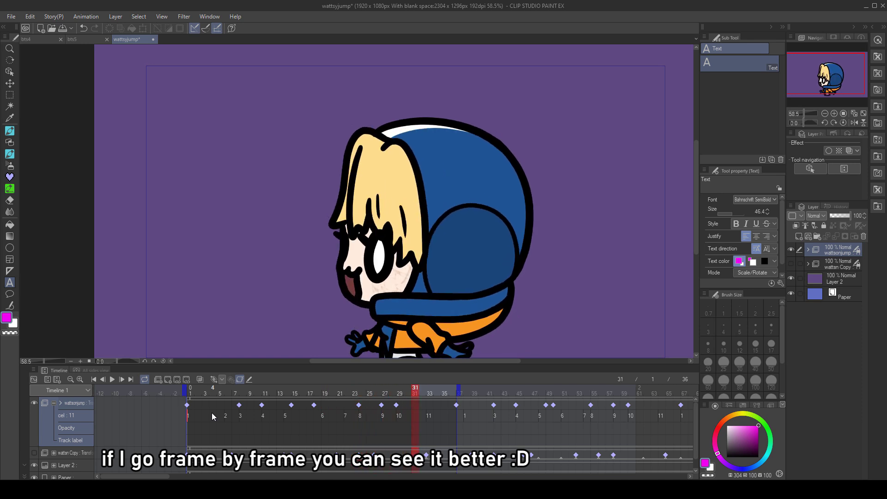
key(Right)
key(Right)
key(Right)
key(Right)
key(Right)
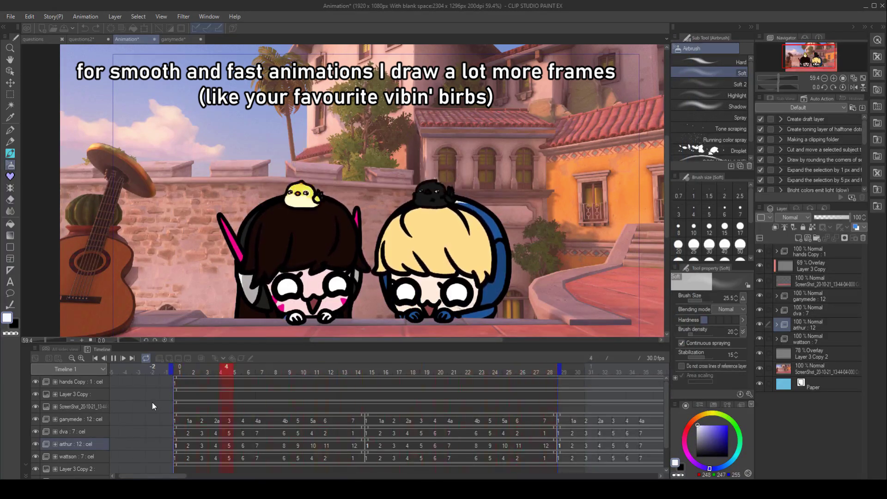
Step: Stop playback at frame 1 and advance frame by frame through the bird animation to examine its densely drawn cels
click(179, 369)
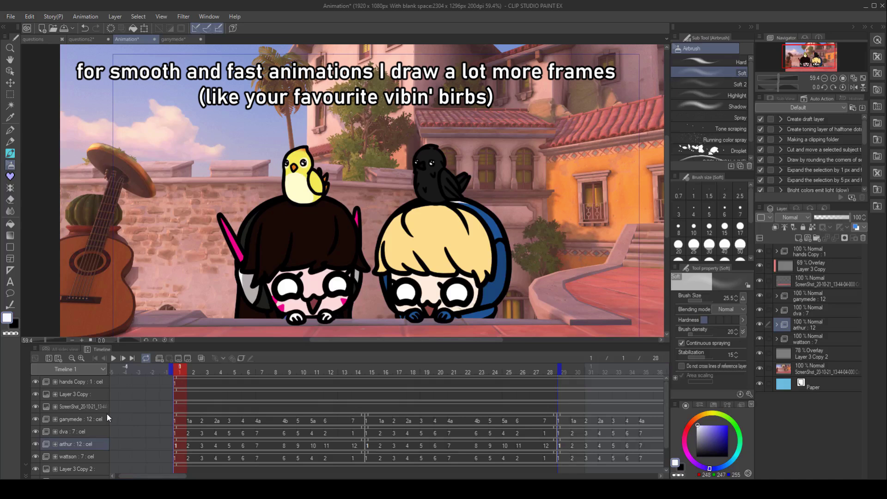
key(Right)
key(Right)
key(Right)
key(Right)
key(Right)
key(Right)
key(Right)
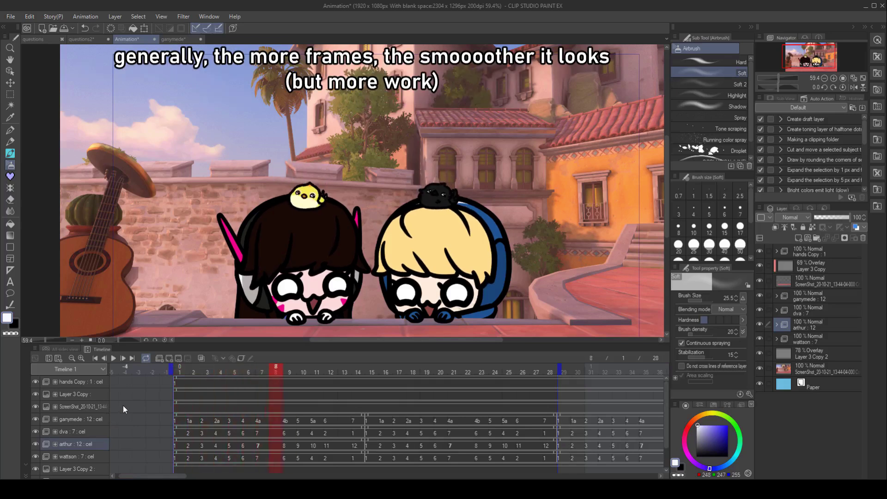
key(Right)
key(Right)
key(Right)
key(Right)
key(Right)
key(Right)
key(Right)
key(Right)
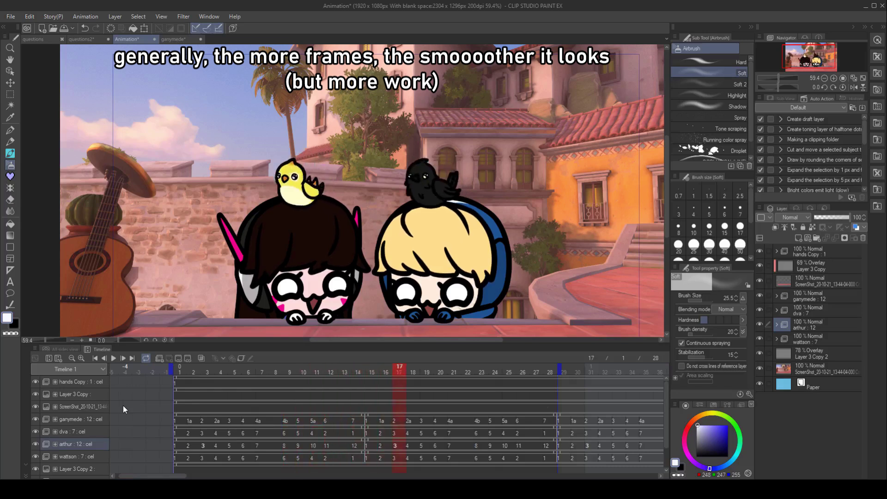
key(Right)
key(Right)
key(Right)
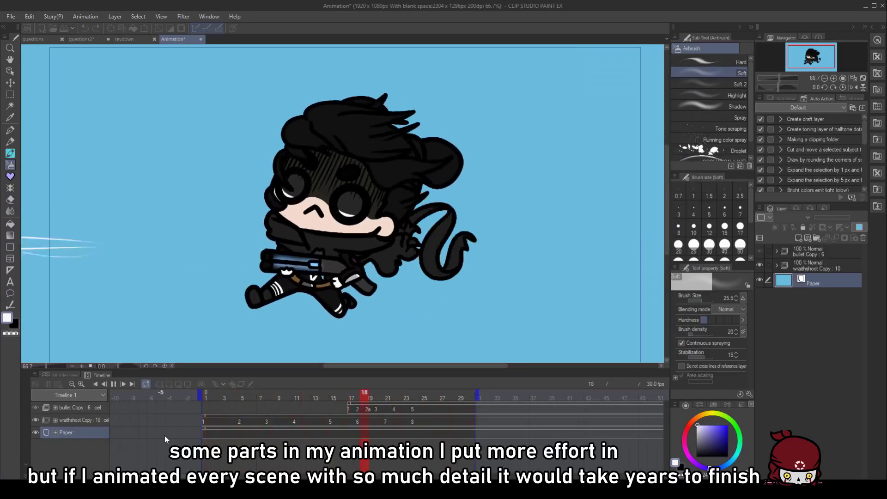
Step: Pause the wraithshoot animation and return to frame 1 to examine its opening frames
key(space)
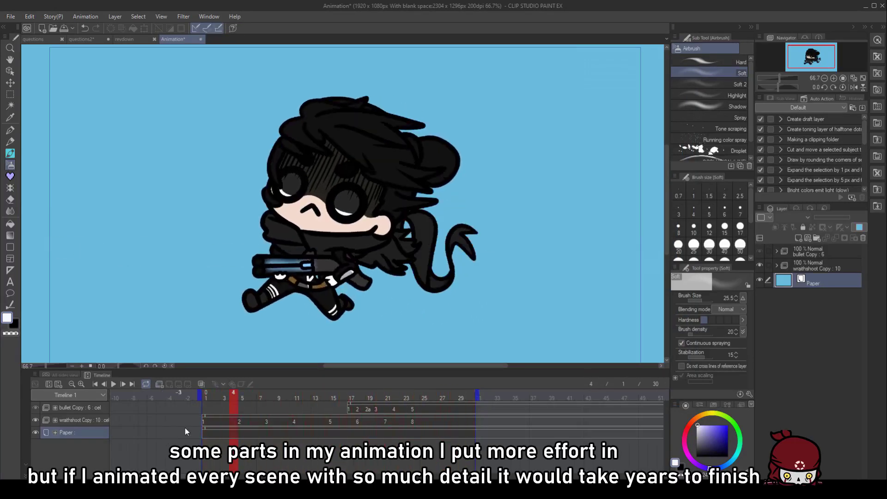
click(206, 397)
key(space)
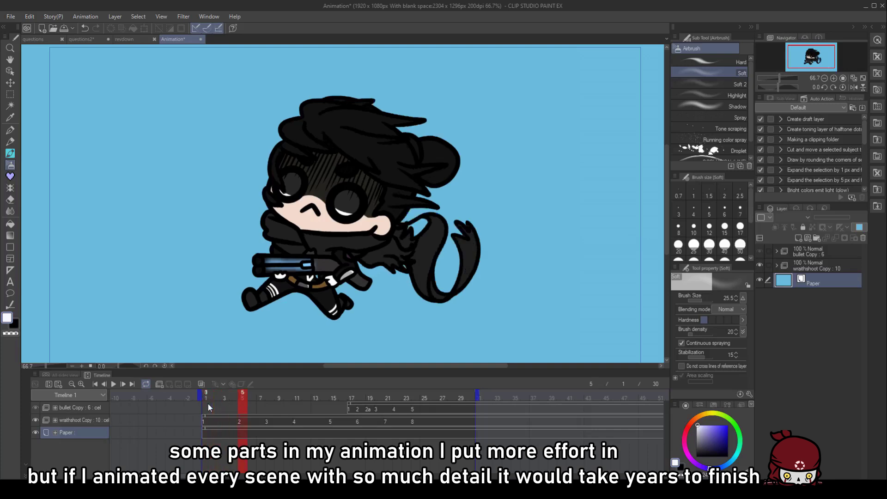